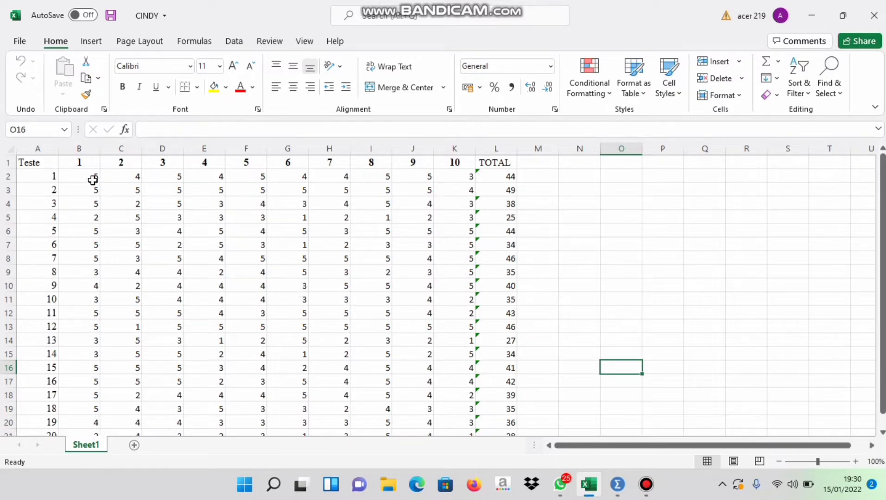
Step: Copy the scores in B2:L21 of the Excel sheet and paste them into the empty SPSS dataset from its first cell
left_click_drag(92, 179, 495, 409)
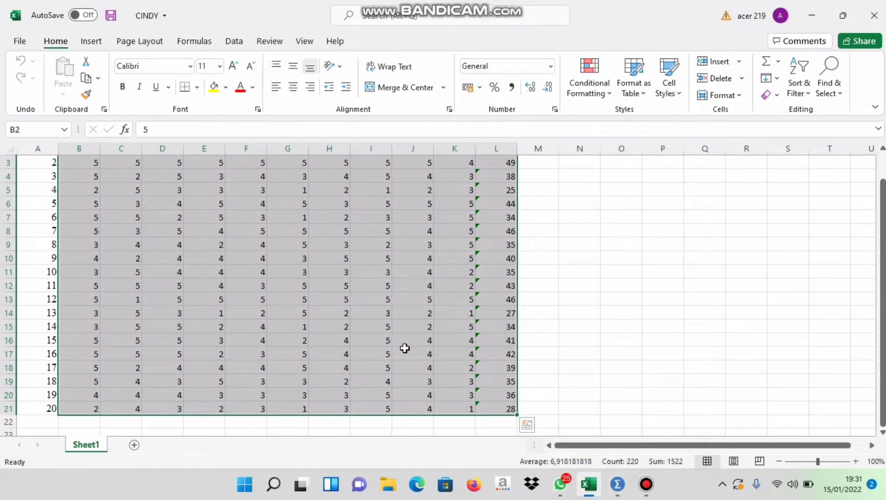
key("ctrl+c")
mouse_move(618, 484)
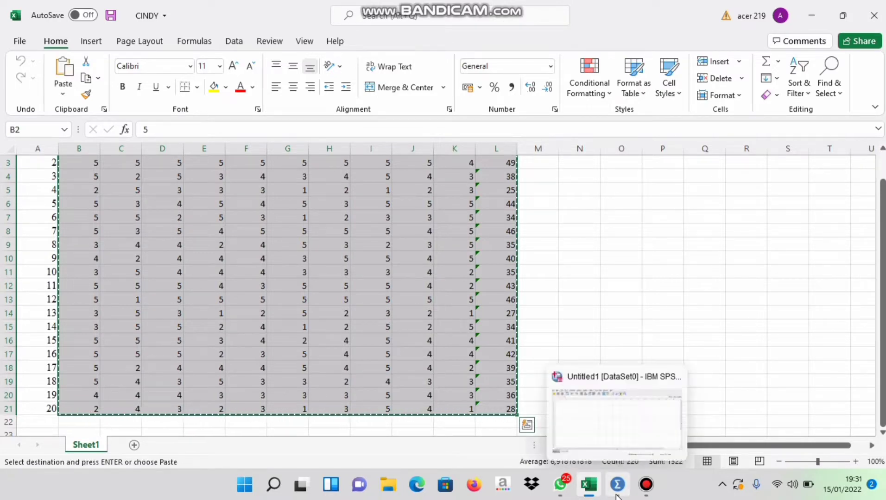
left_click(598, 452)
left_click(50, 98)
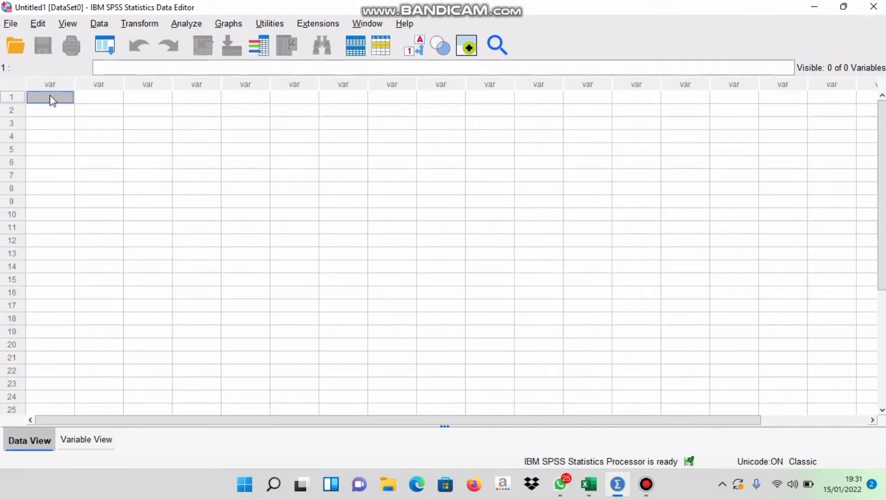
left_click(52, 101)
key("ctrl+v")
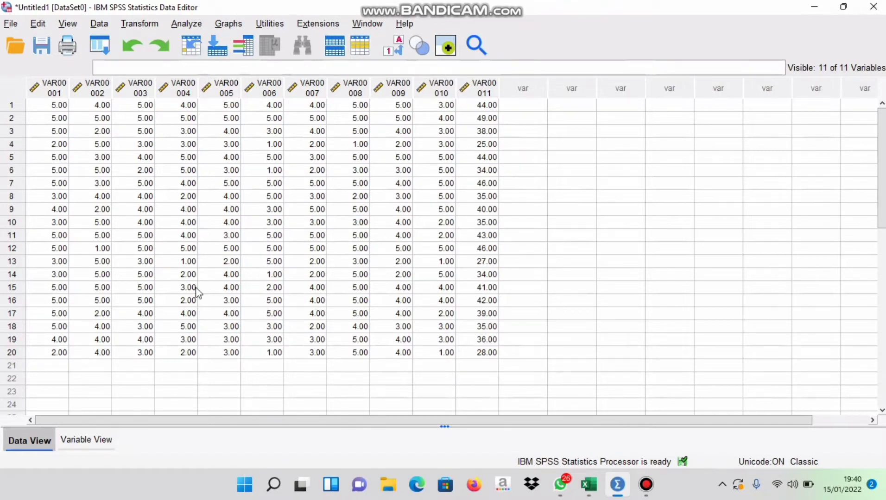
Step: Replace VAR000 with X in all the variable names using find and replace on the Name column
left_click(93, 438)
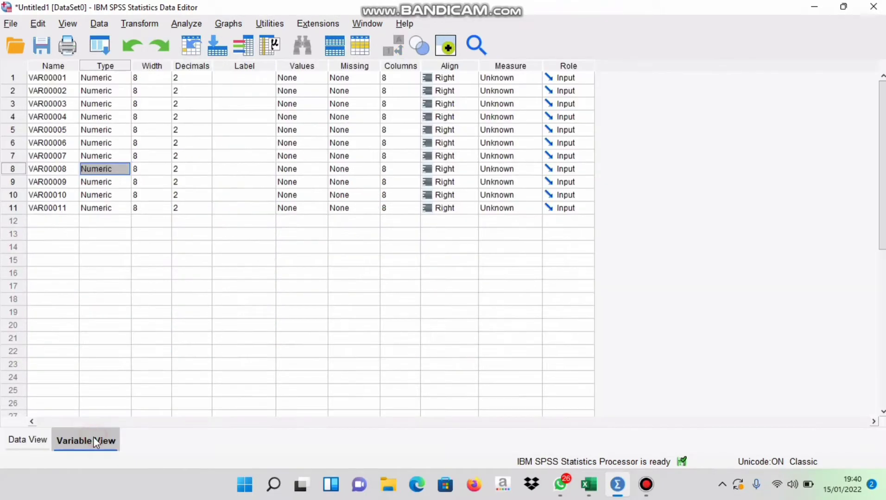
left_click(46, 68)
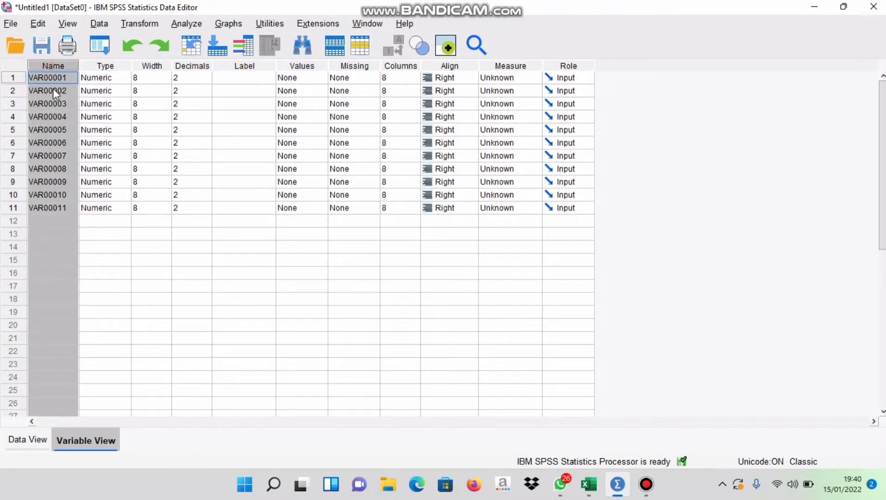
key("ctrl+f")
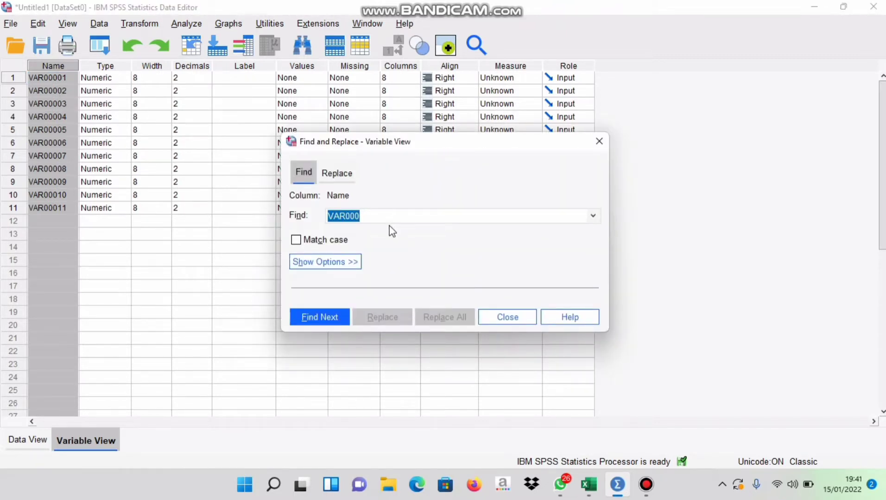
left_click(339, 178)
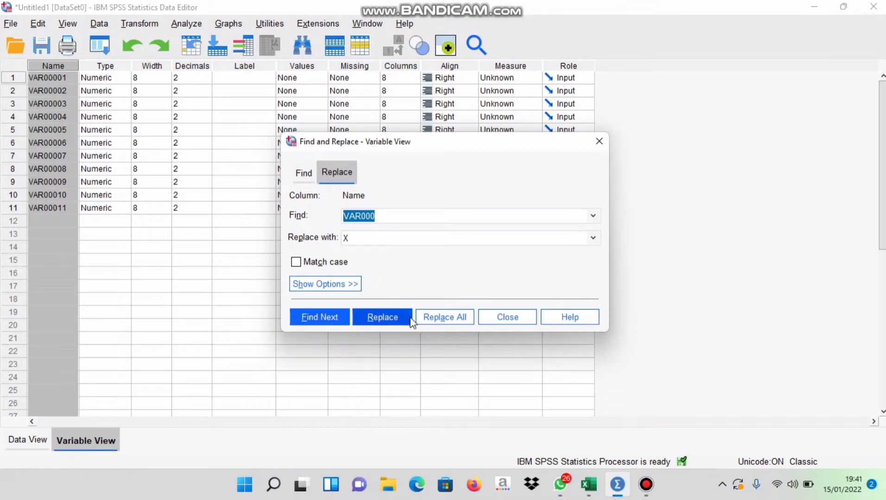
left_click(434, 318)
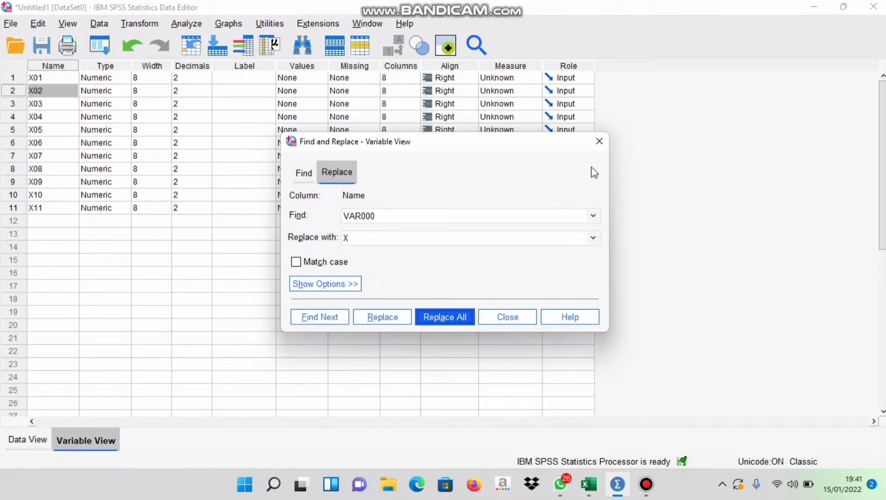
left_click(598, 146)
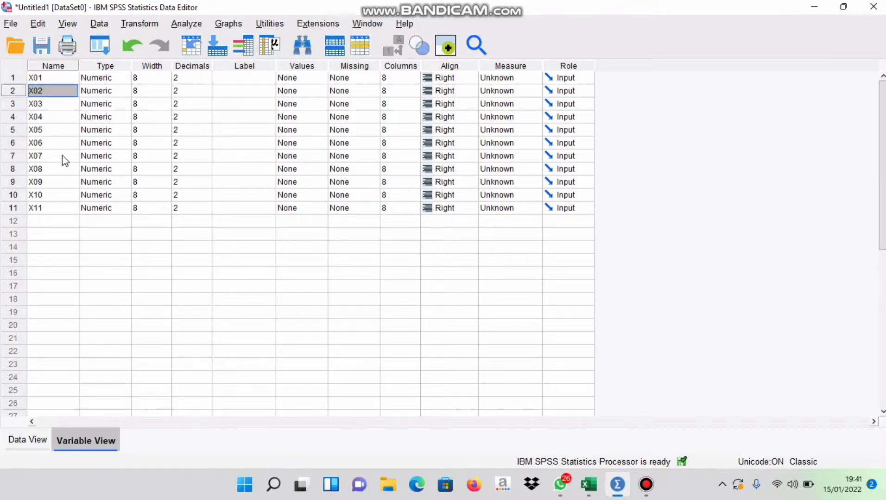
Step: Rename the eleventh variable as TOTAL
left_click(48, 208)
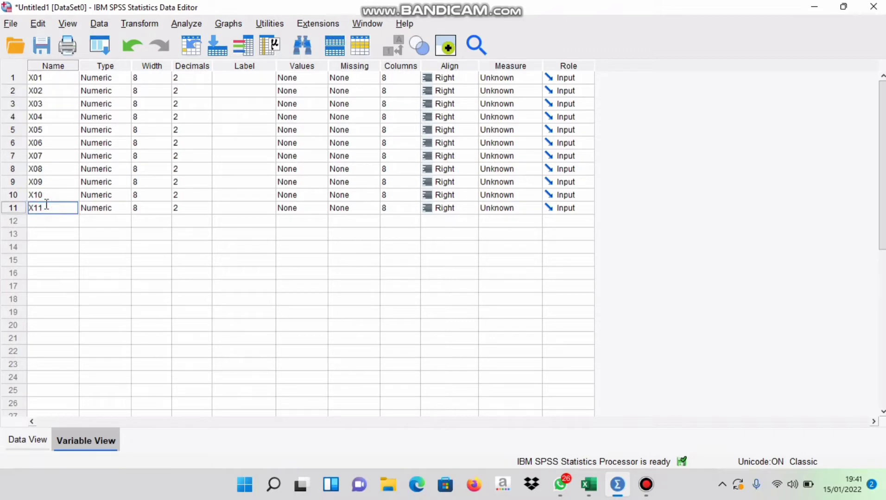
key("BackSpace")
key("BackSpace")
key("BackSpace")
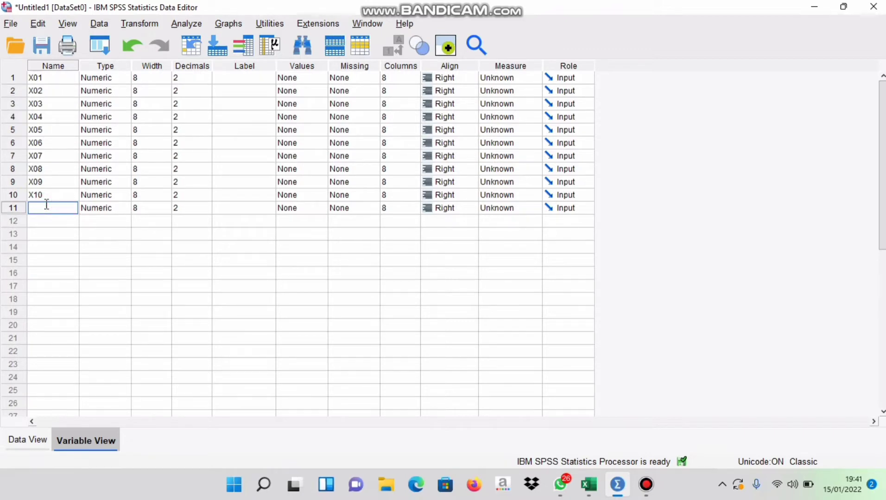
type("TOTA")
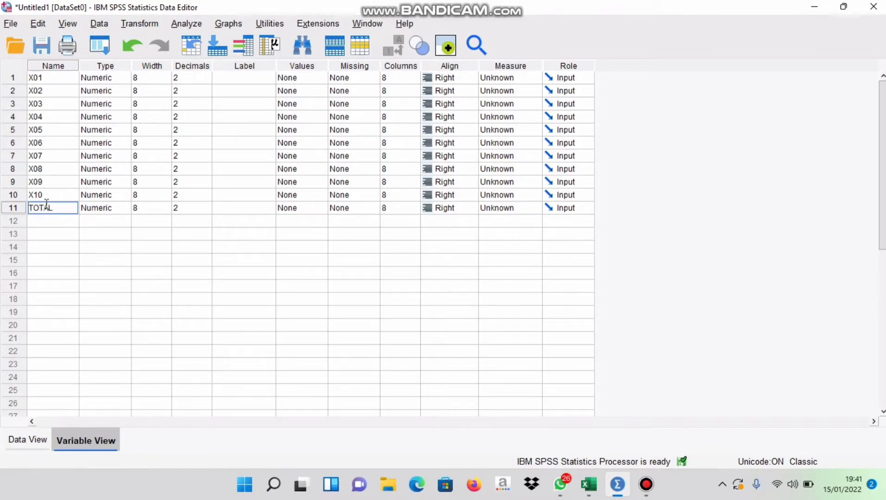
type("L")
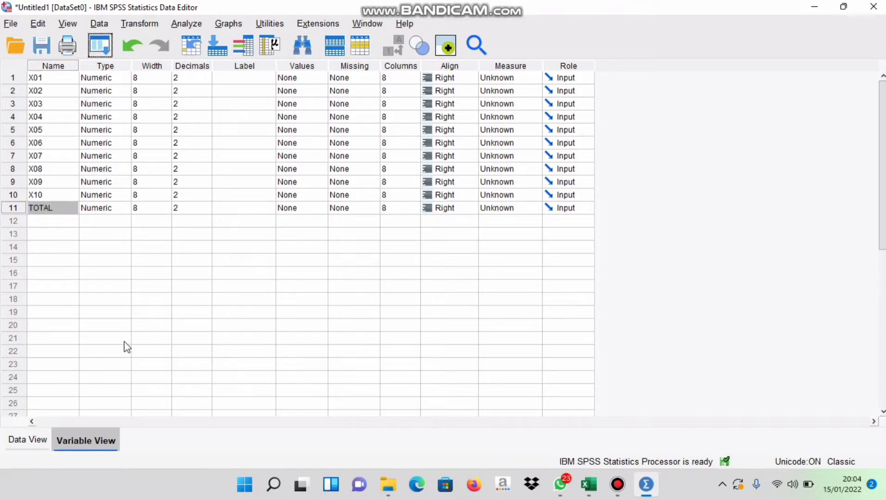
left_click(126, 343)
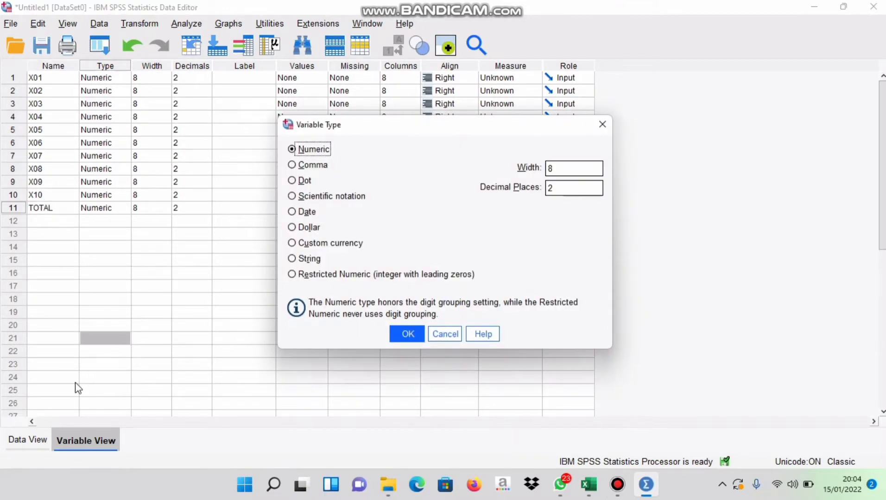
left_click(602, 125)
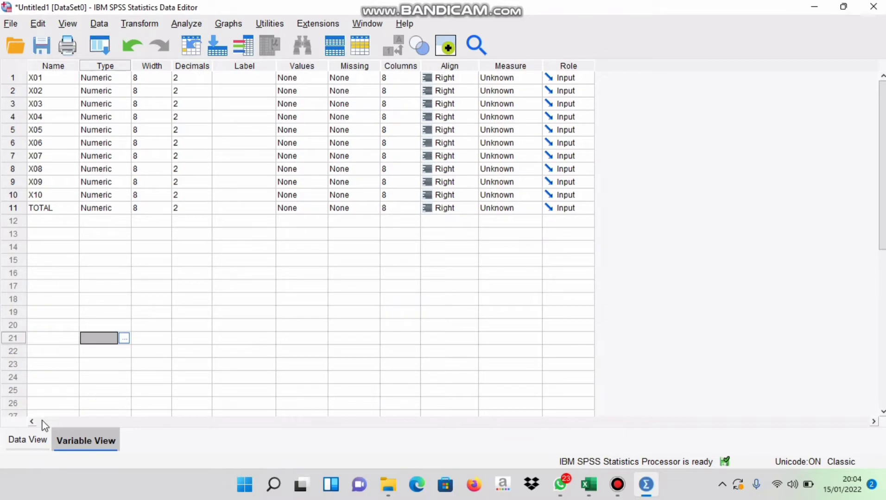
Step: Run a bivariate Pearson correlation with a two-tailed test on all variables, X01 to X10 and TOTAL
left_click(37, 439)
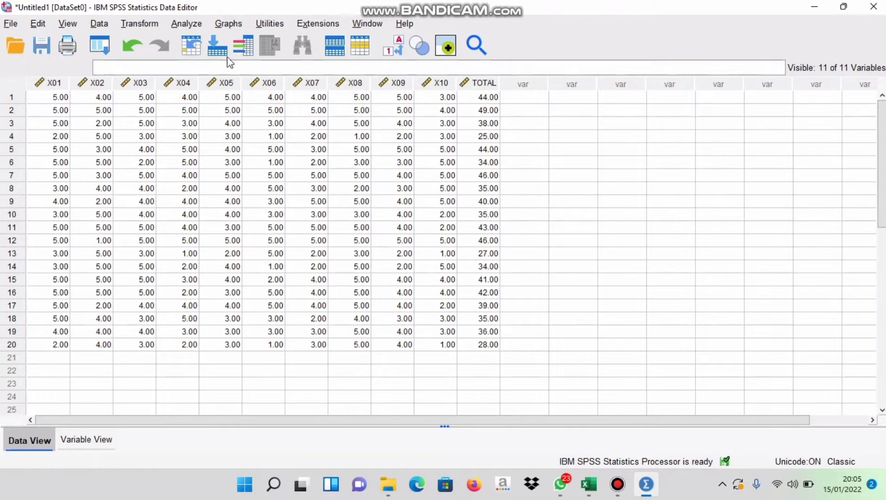
left_click(194, 27)
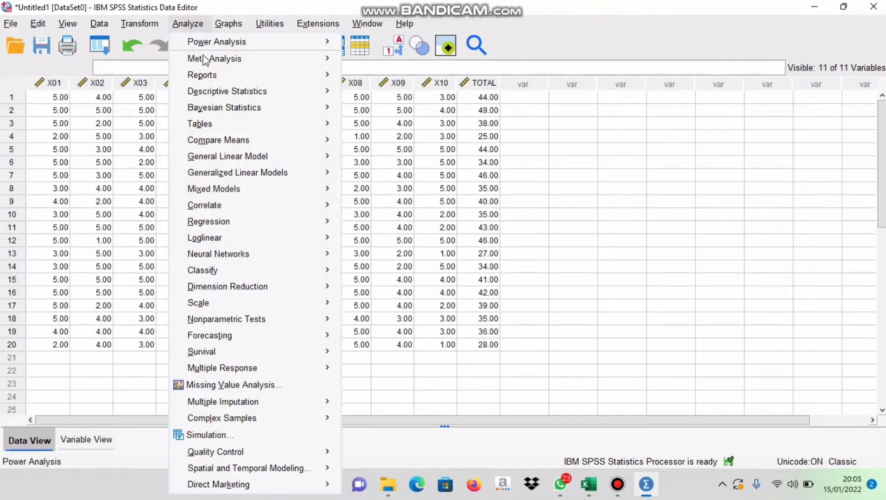
mouse_move(214, 207)
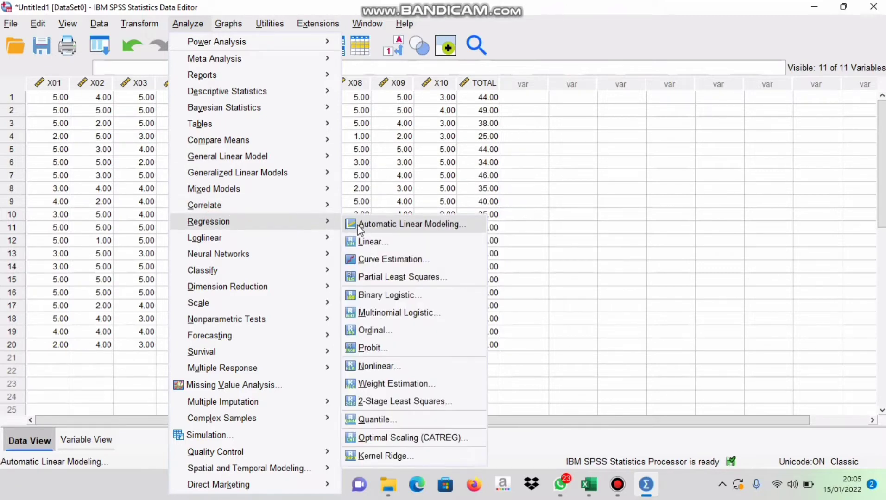
left_click(368, 222)
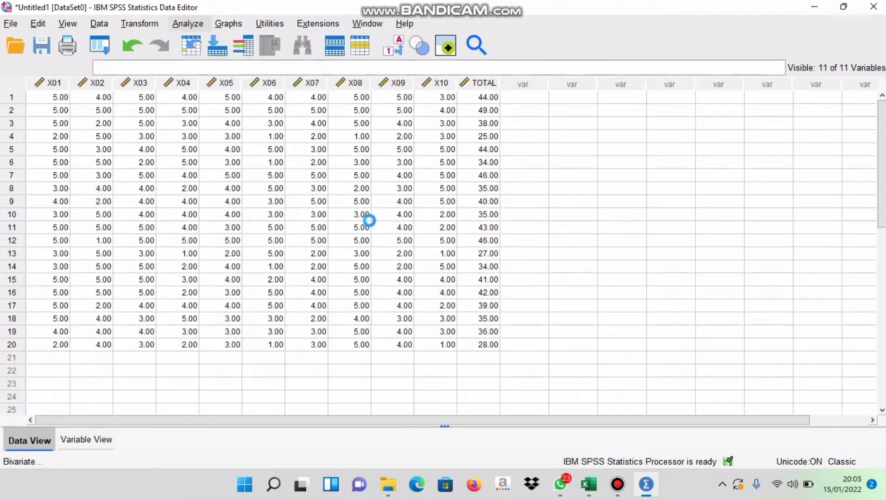
left_click(368, 214)
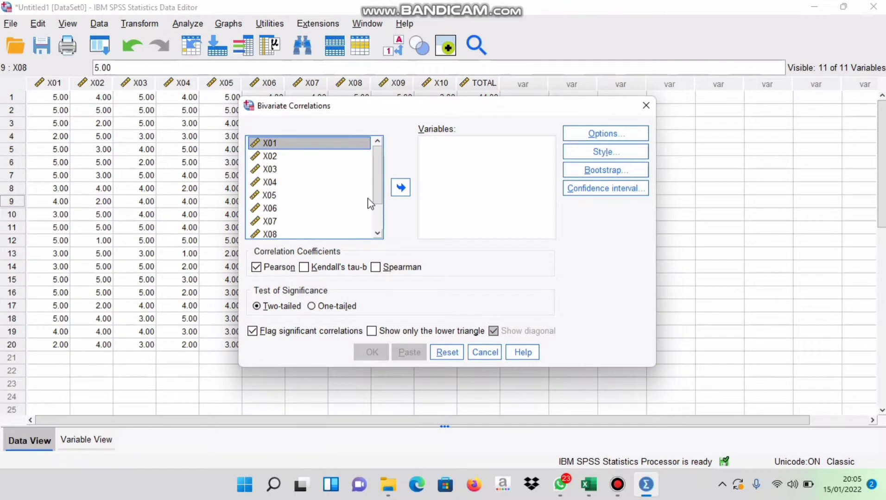
left_click(322, 148)
key("ctrl+a")
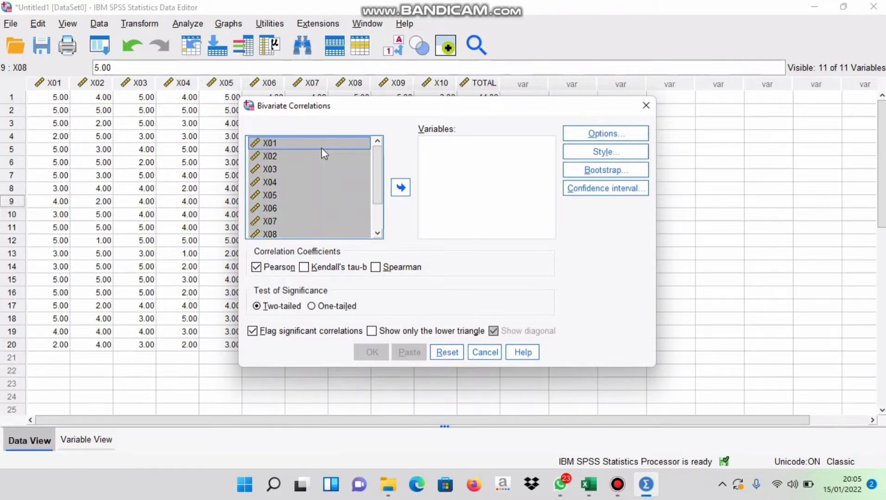
left_click(402, 190)
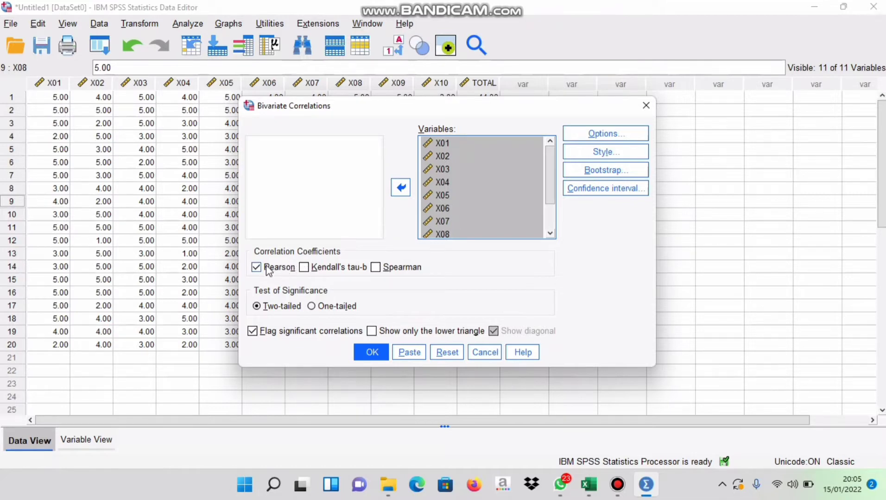
left_click(373, 354)
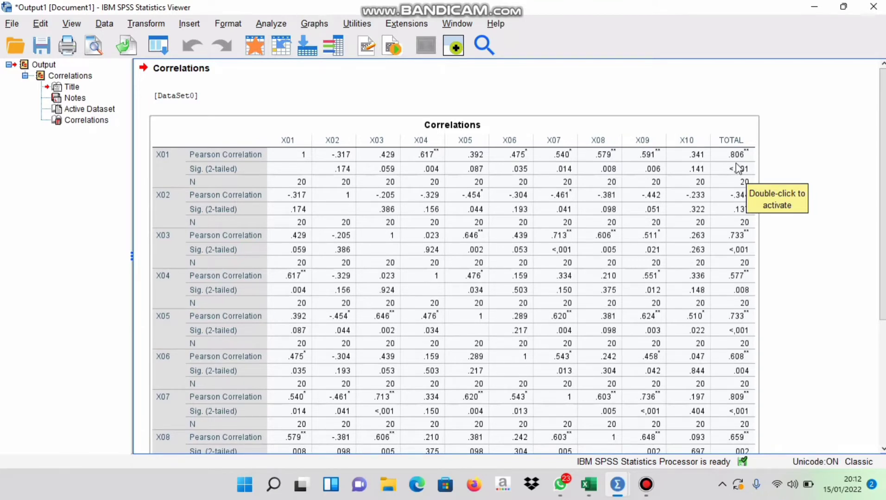
left_click(647, 485)
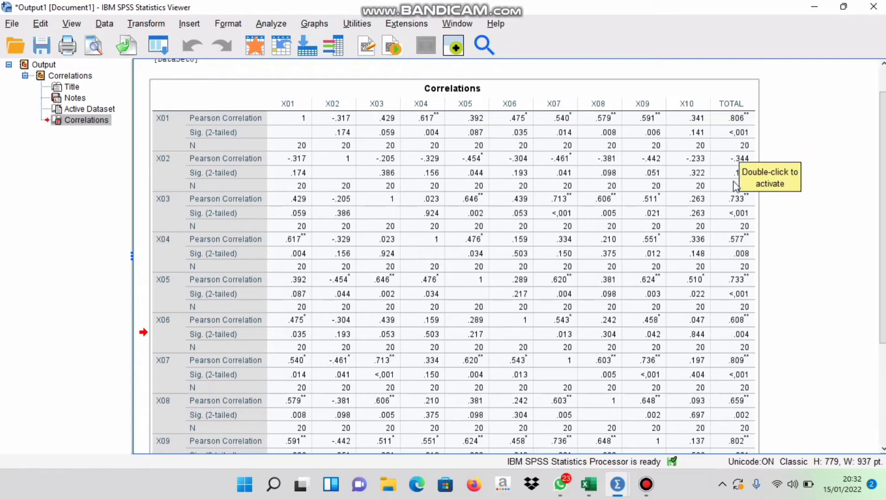
left_click_drag(737, 192, 748, 170)
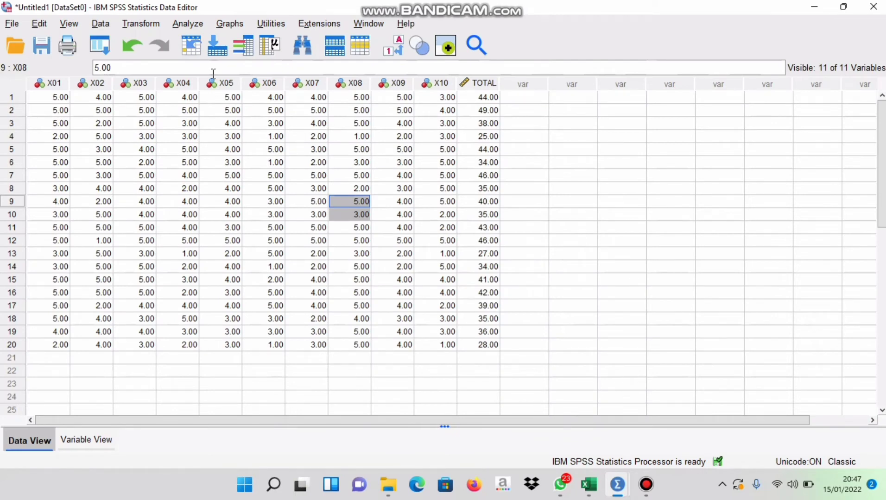
Step: Set up a Reliability Analysis with X01 to X10 as its items, leaving out TOTAL
left_click(187, 23)
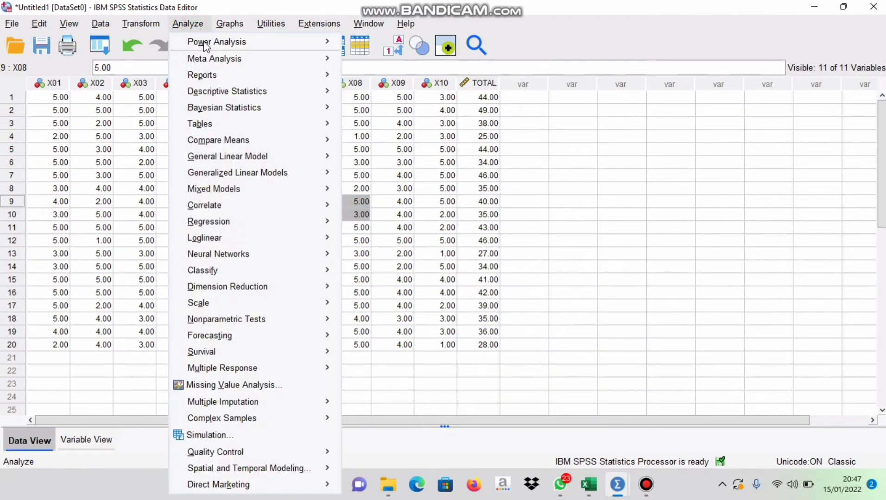
mouse_move(215, 99)
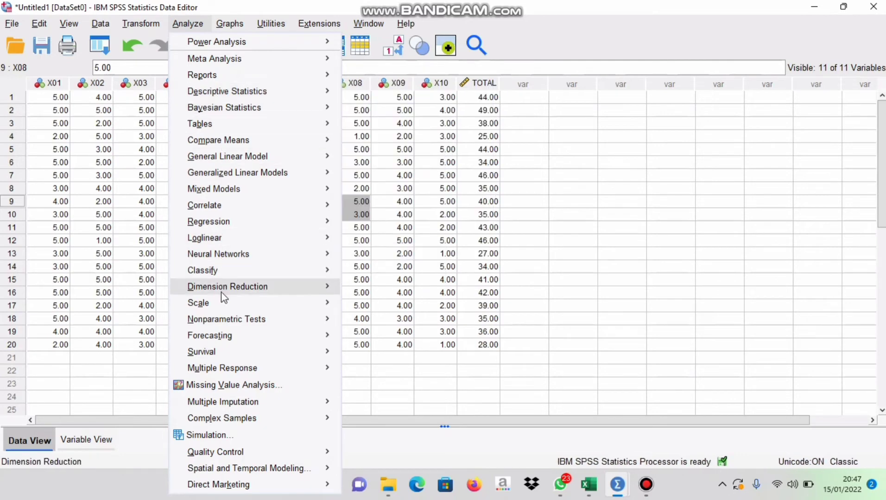
mouse_move(226, 306)
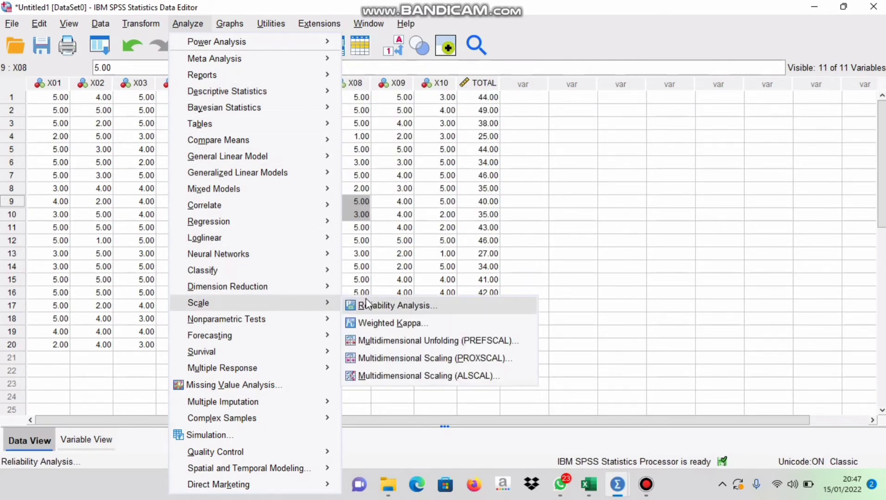
left_click(395, 307)
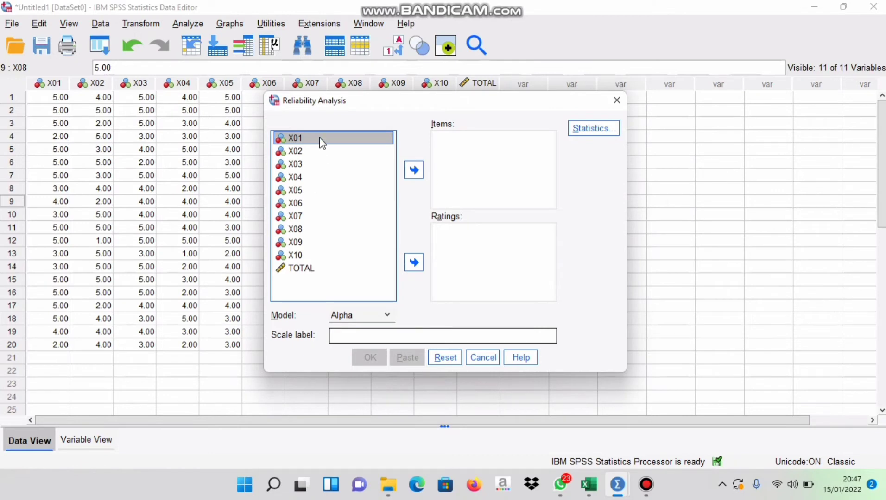
key("ctrl+a")
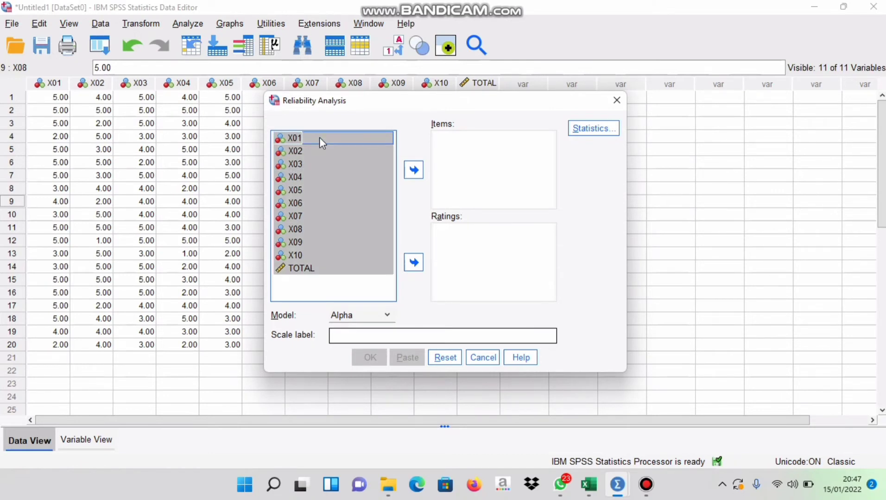
left_click(413, 170)
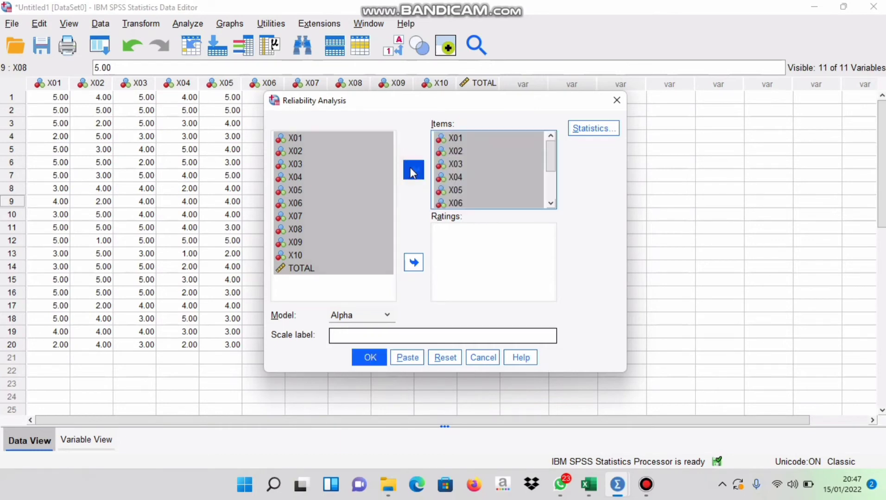
left_click_drag(551, 169, 551, 213)
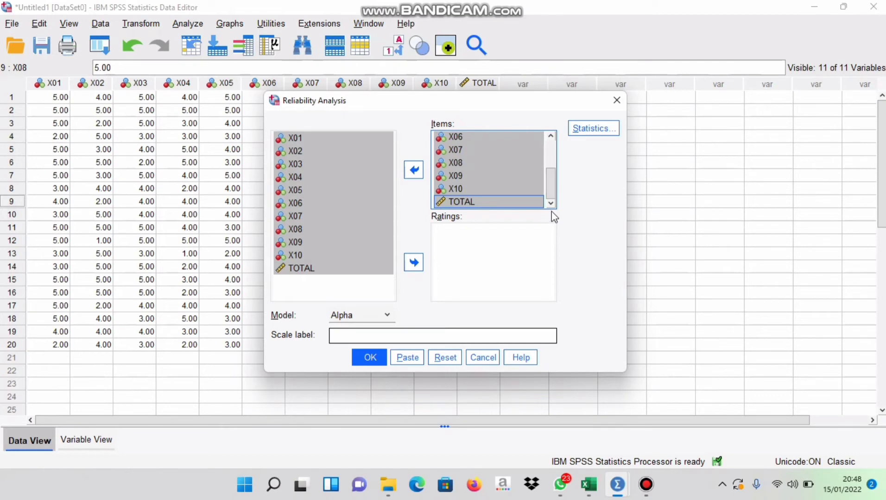
double_click(493, 197)
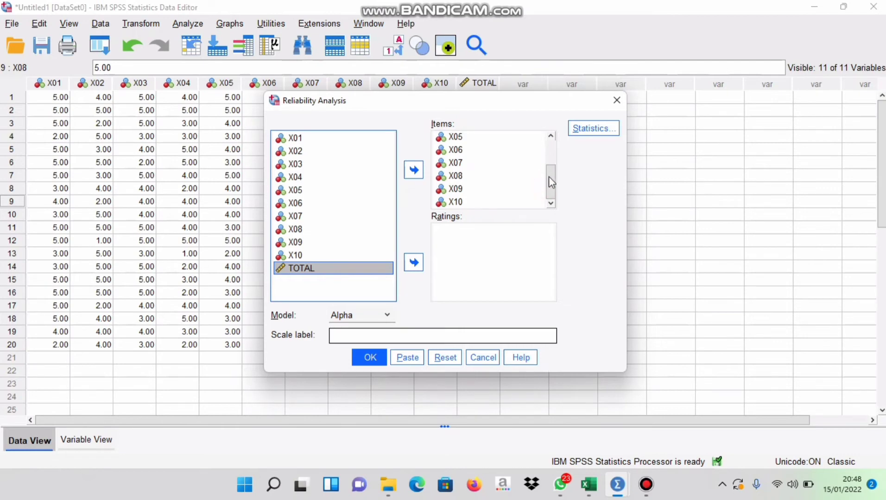
left_click_drag(550, 175, 549, 216)
Step: Include the Scale if item deleted descriptives in the reliability statistics and run the analysis with the Alpha model
left_click(579, 133)
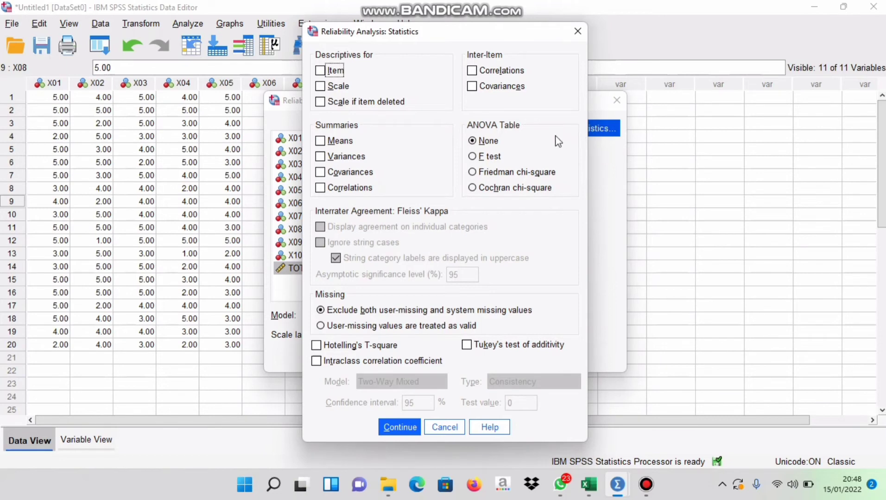
left_click(325, 108)
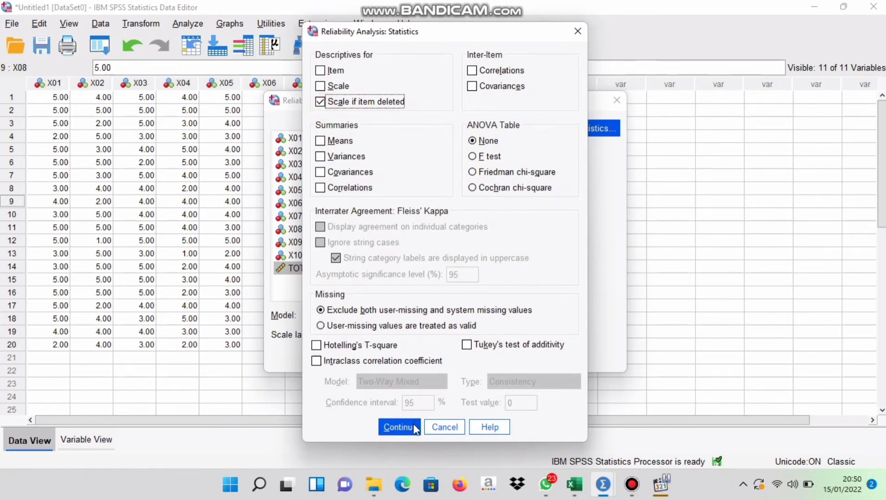
left_click(412, 427)
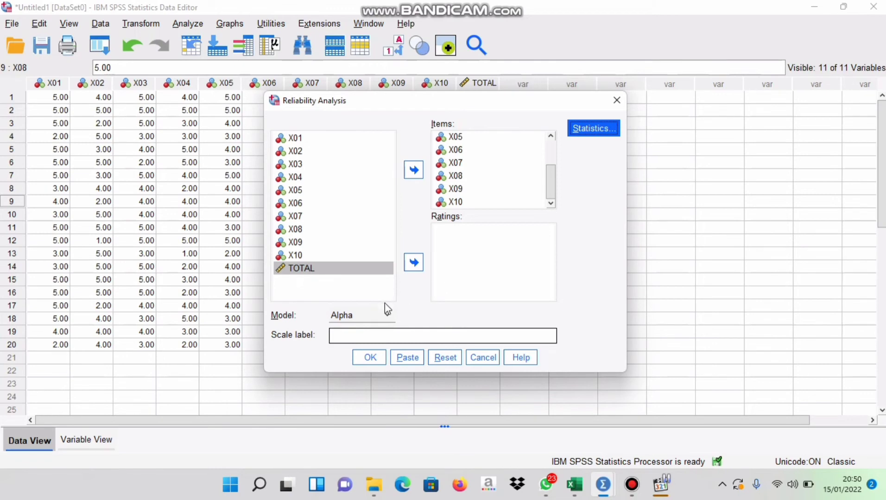
left_click(372, 358)
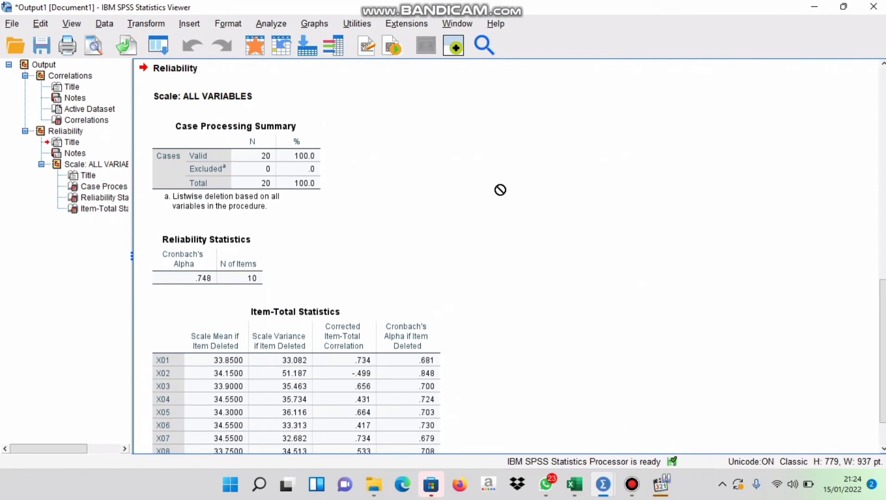
left_click(225, 253)
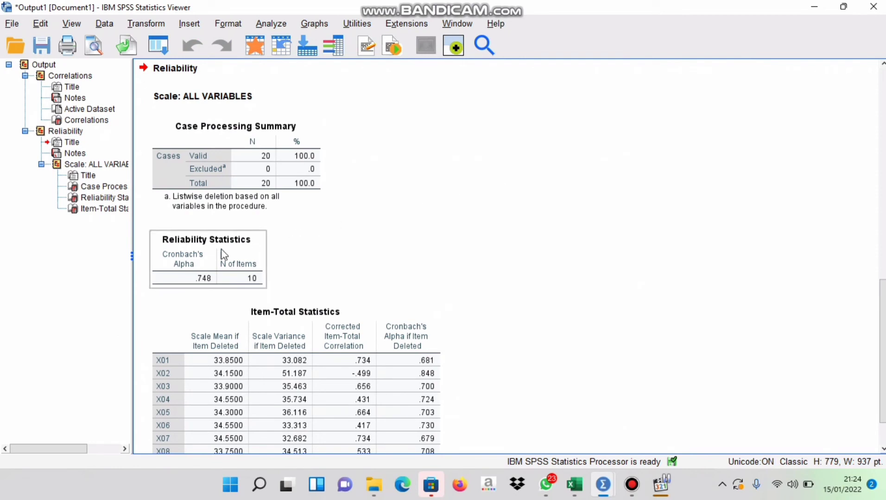
left_click_drag(253, 271, 233, 246)
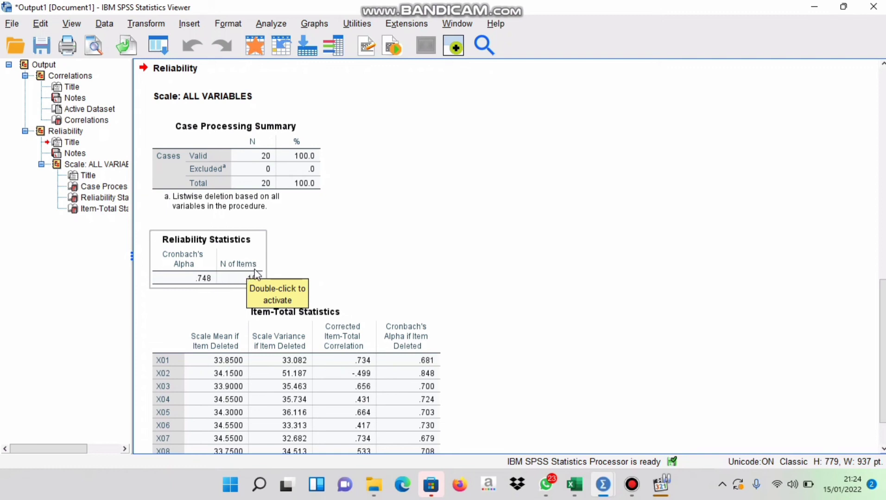
left_click_drag(265, 277, 381, 250)
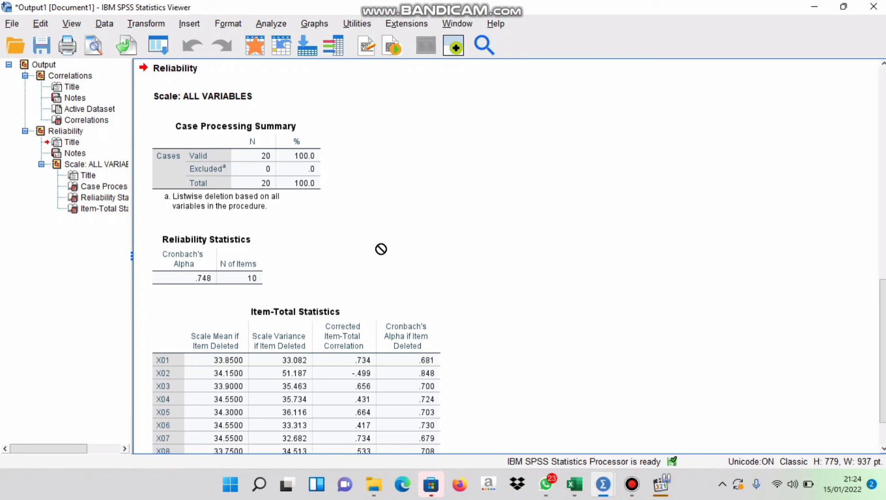
left_click_drag(381, 250, 266, 274)
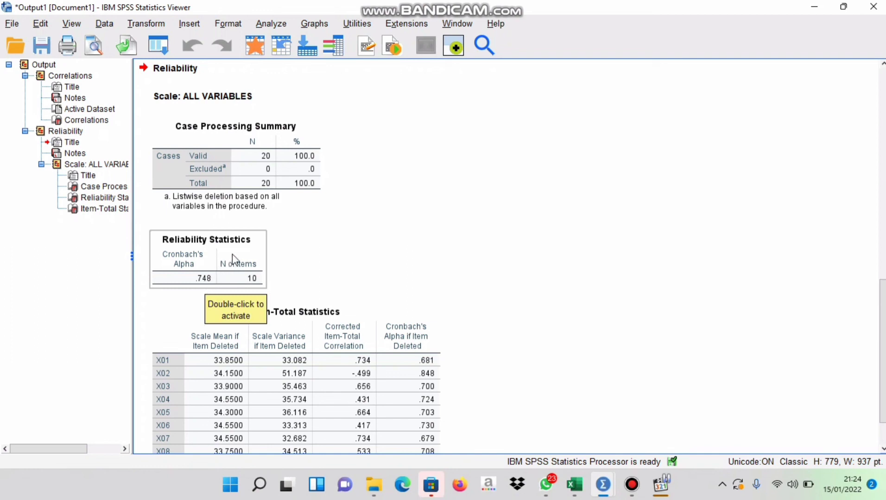
left_click_drag(233, 257, 348, 253)
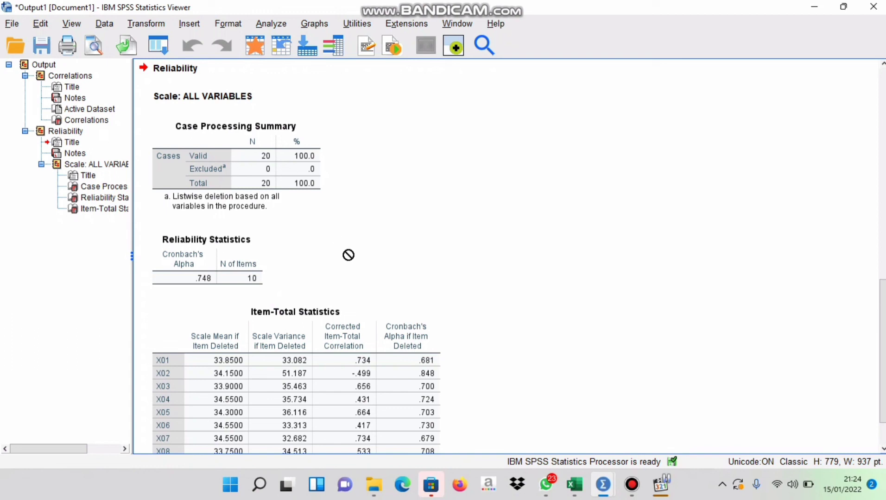